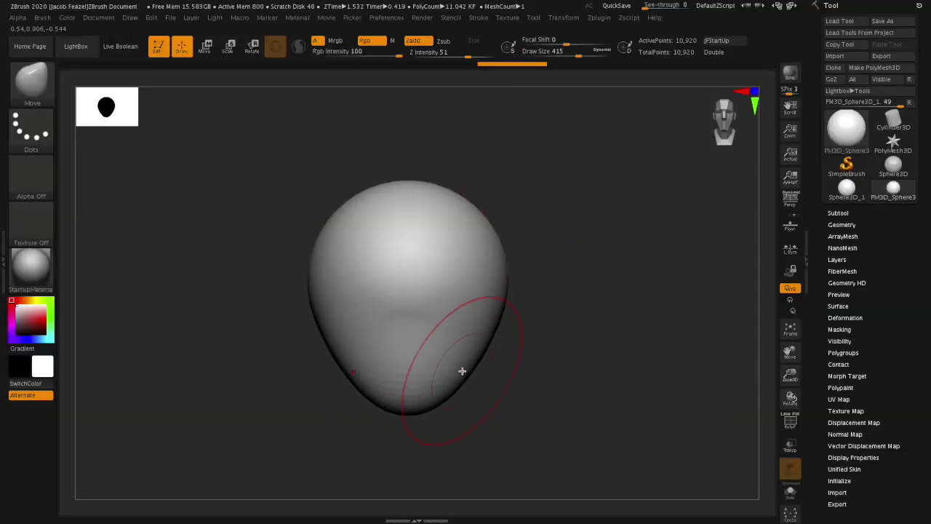
Step: Stretch the head into a teardrop and tilt the ellipsoid diagonally out from the shoulder as the upper arm
drag(502, 263, 521, 332)
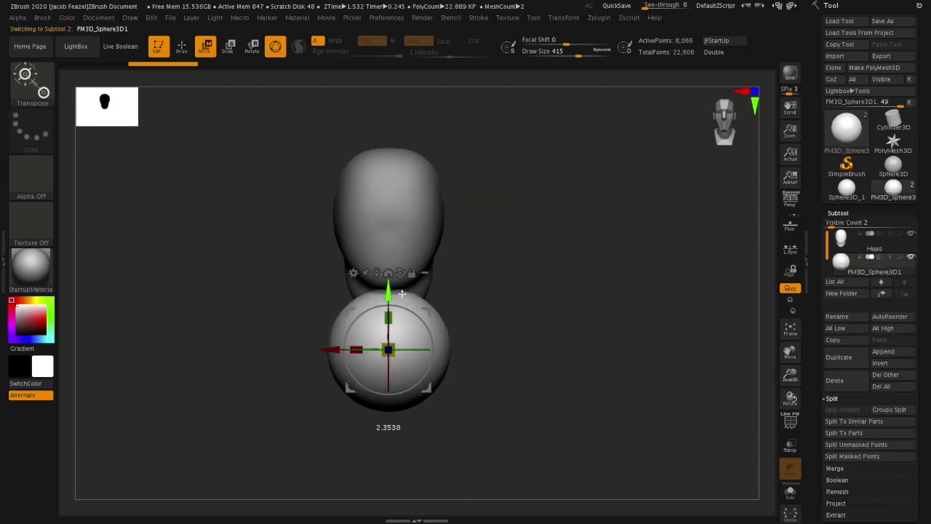
key(q)
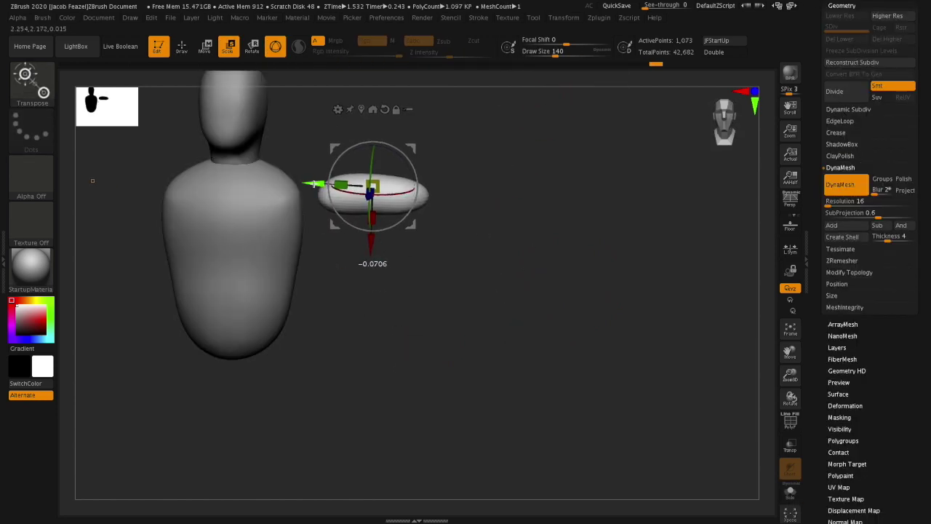
mouse_move(314, 184)
mouse_down()
mouse_move(394, 231)
mouse_move(342, 218)
mouse_up()
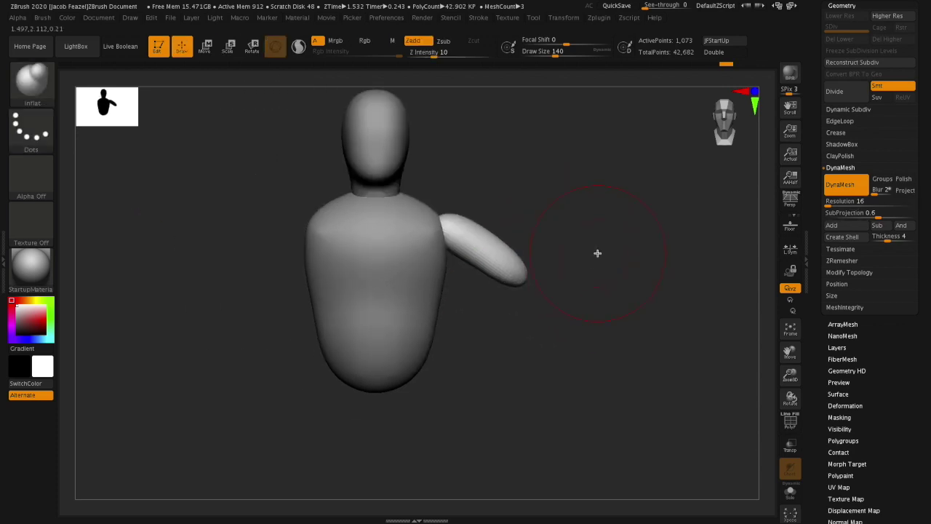
Step: Duplicate the upper-arm piece and place the copy down the arm as the forearm
scroll(865, 219, up, 5)
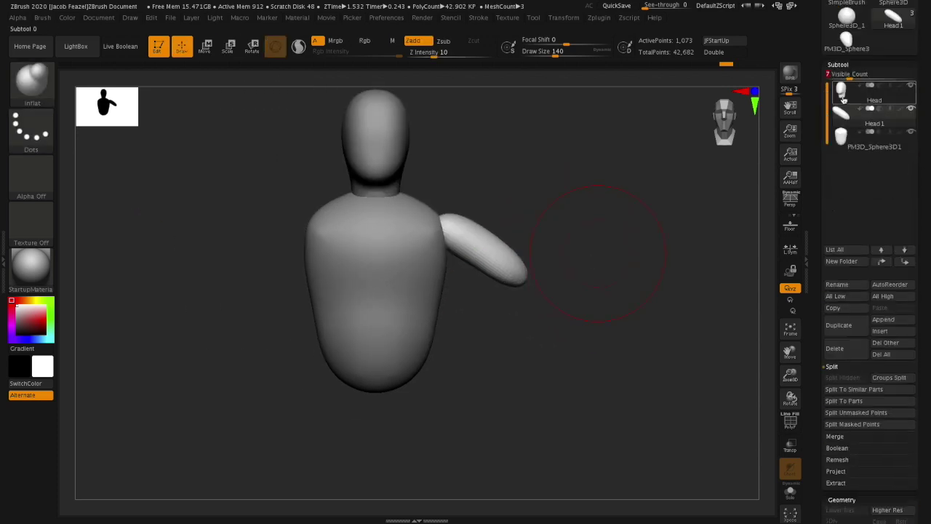
click(839, 324)
key(w)
drag(482, 247, 562, 298)
mouse_move(678, 352)
mouse_down()
mouse_move(636, 364)
mouse_move(659, 320)
mouse_move(558, 310)
mouse_move(594, 303)
mouse_move(588, 289)
mouse_move(682, 272)
mouse_up()
Step: Add three more finger pieces to the hand and rotate them into place
ctrl+drag(500, 256, 509, 280)
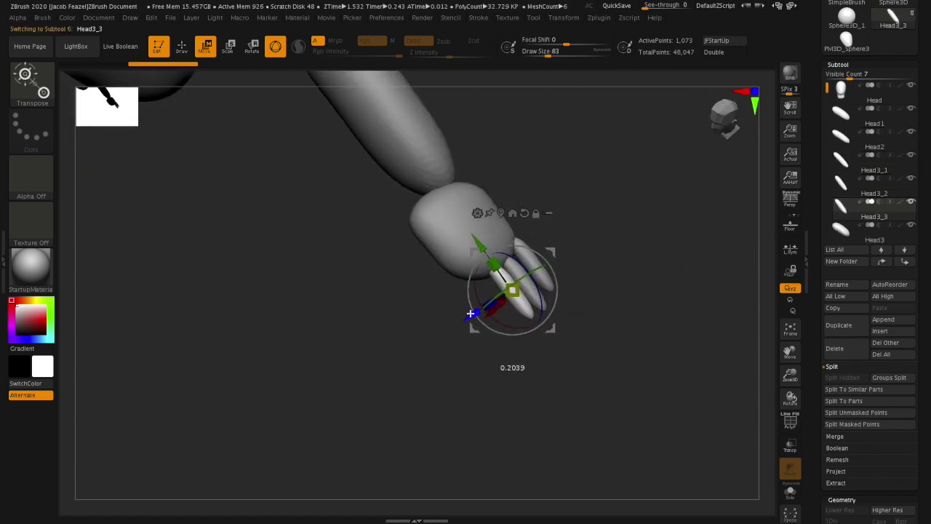
mouse_move(603, 306)
mouse_down()
mouse_move(462, 320)
mouse_move(603, 297)
mouse_move(632, 231)
mouse_move(446, 324)
mouse_up()
mouse_move(597, 407)
mouse_down()
mouse_move(553, 364)
mouse_move(582, 393)
mouse_move(553, 378)
mouse_up()
Step: Add and scale a ring piece at the hips as the pelvis
mouse_move(368, 254)
mouse_down()
mouse_move(454, 280)
mouse_move(371, 254)
mouse_up()
mouse_move(451, 327)
mouse_down()
mouse_move(465, 276)
mouse_move(424, 284)
mouse_move(516, 264)
mouse_up()
key(q)
Step: Position the thin leg pieces under the pelvis, working from the back
mouse_move(375, 277)
mouse_down()
mouse_move(511, 368)
mouse_move(511, 339)
mouse_move(451, 306)
mouse_move(569, 303)
mouse_move(577, 229)
mouse_up()
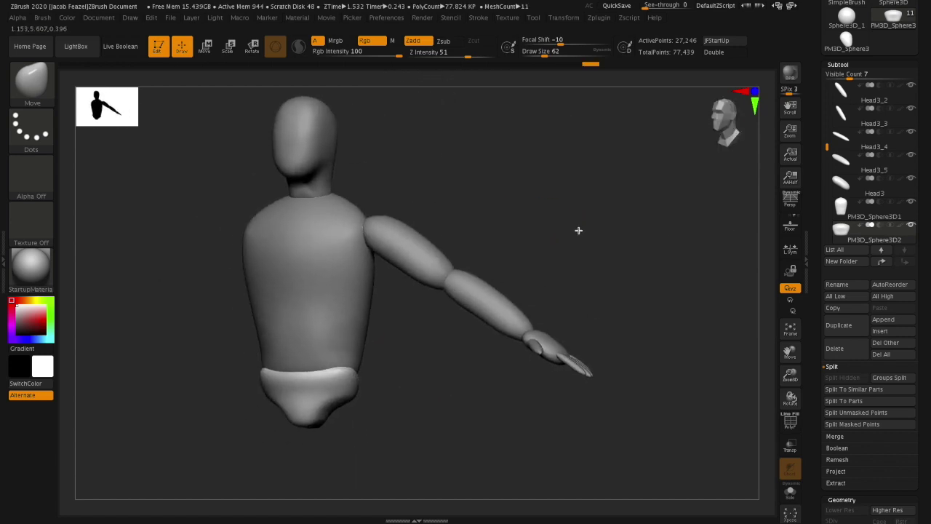
key(w)
mouse_move(410, 312)
mouse_down()
mouse_move(404, 326)
mouse_move(422, 302)
mouse_move(437, 328)
mouse_move(513, 308)
mouse_move(461, 333)
mouse_move(395, 327)
mouse_move(546, 349)
mouse_move(478, 245)
mouse_move(574, 270)
mouse_up()
Step: Frame the whole figure, close in on the arm and select the hand piece
key(f)
mouse_move(547, 332)
mouse_down()
mouse_move(623, 289)
mouse_move(551, 322)
mouse_up()
alt+click(551, 322)
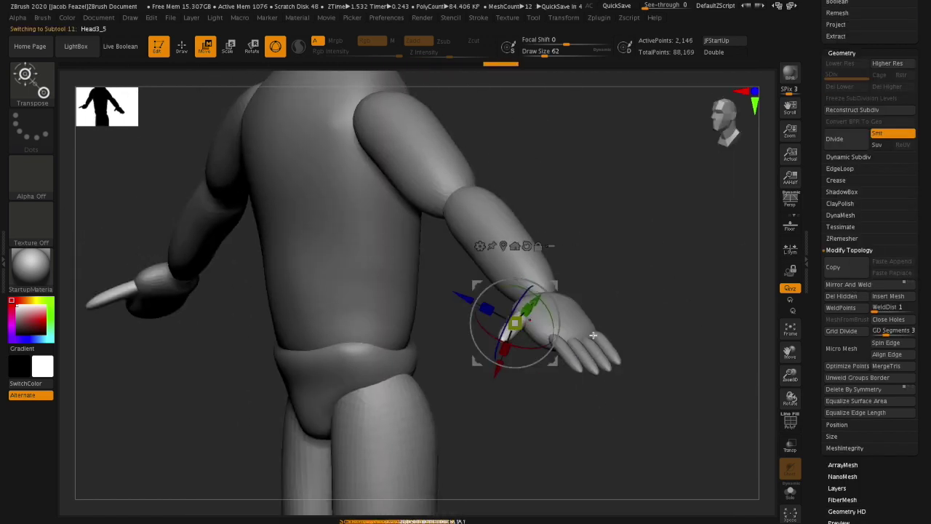
Step: Select the neighbouring finger piece and bring the elbow into a close front view
key(q)
alt+click(587, 362)
shift+drag(619, 345, 539, 219)
scroll(866, 291, down, 5)
mouse_move(641, 286)
mouse_down()
mouse_move(519, 308)
mouse_move(617, 277)
mouse_move(401, 250)
mouse_up()
Step: Build up the elbow with ClayBuildup strokes and smooth out its lumps
key(shift)
drag(381, 216, 451, 251)
drag(291, 401, 327, 219)
drag(451, 189, 480, 262)
mouse_move(328, 437)
mouse_down()
mouse_move(401, 274)
mouse_move(444, 306)
mouse_up()
shift+drag(342, 218, 312, 211)
mouse_move(218, 145)
mouse_down()
mouse_move(505, 273)
mouse_move(349, 291)
mouse_up()
shift+drag(349, 291, 370, 332)
mouse_move(509, 364)
mouse_down()
mouse_move(402, 318)
mouse_move(312, 478)
mouse_move(488, 233)
mouse_move(343, 332)
mouse_move(363, 364)
mouse_up()
mouse_move(654, 218)
mouse_down()
mouse_move(505, 379)
mouse_move(587, 233)
mouse_move(556, 274)
mouse_up()
Step: Smooth the forearm, then switch to the Move brush with B-M-V
mouse_move(422, 312)
shift+mouse_down()
mouse_move(374, 333)
mouse_move(422, 278)
mouse_move(341, 274)
shift+mouse_up()
key(b)
key(m)
key(v)
mouse_move(361, 233)
mouse_down()
mouse_move(391, 324)
mouse_move(405, 333)
mouse_move(370, 339)
mouse_move(414, 342)
mouse_up()
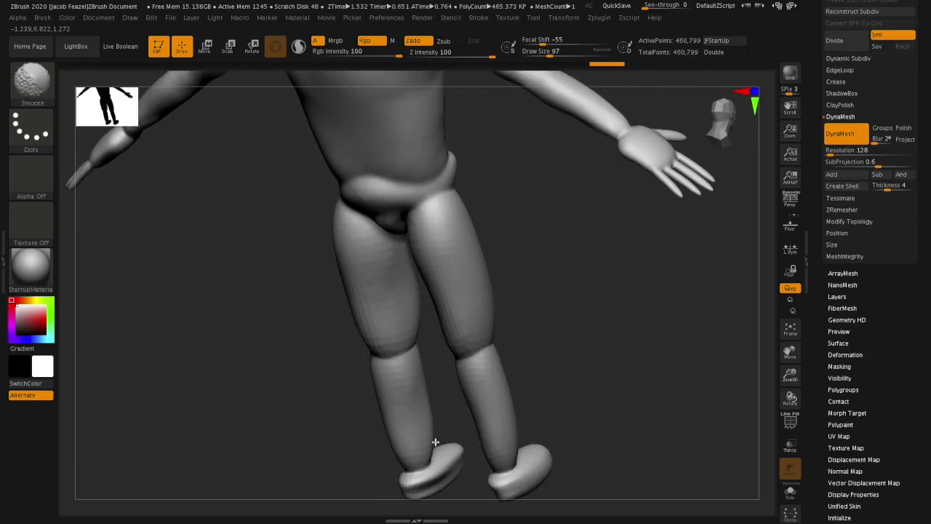
drag(435, 441, 548, 270)
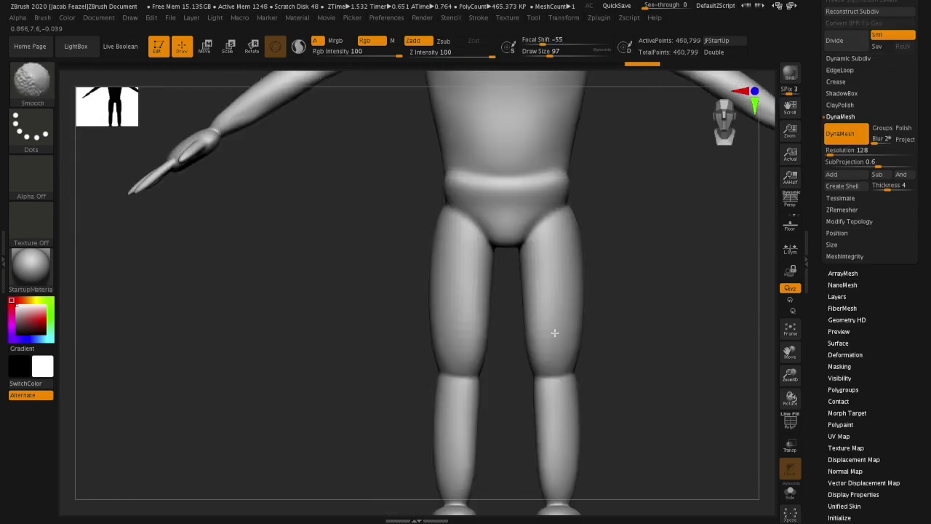
Step: Frame the figure and orbit it to side and high three-quarter views against the sketch planes
key(f)
mouse_move(561, 349)
mouse_down()
mouse_move(572, 378)
mouse_move(582, 369)
mouse_up()
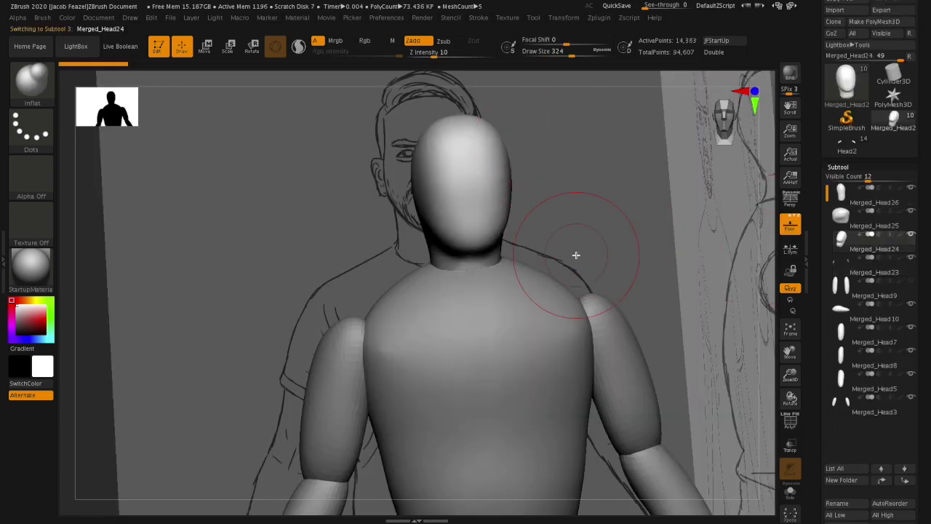
mouse_move(575, 255)
mouse_down()
mouse_move(584, 347)
mouse_move(484, 283)
mouse_up()
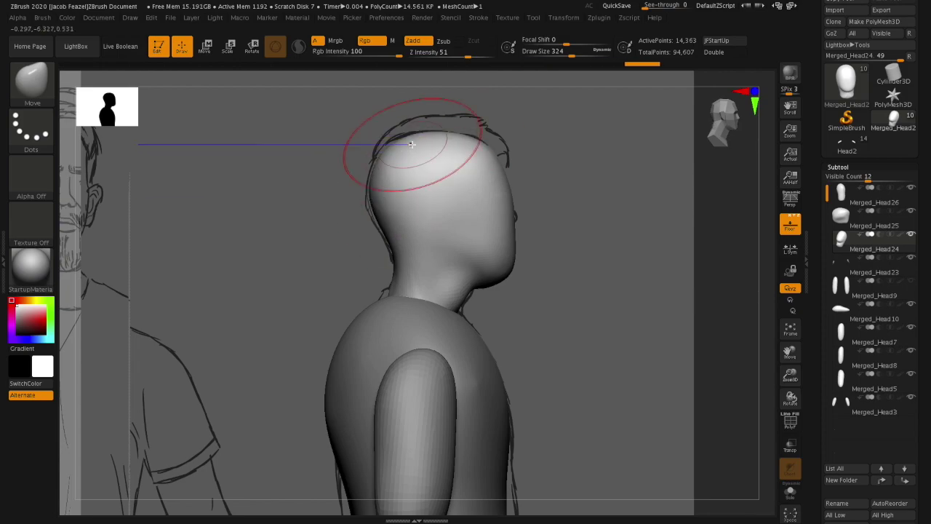
drag(412, 144, 495, 207)
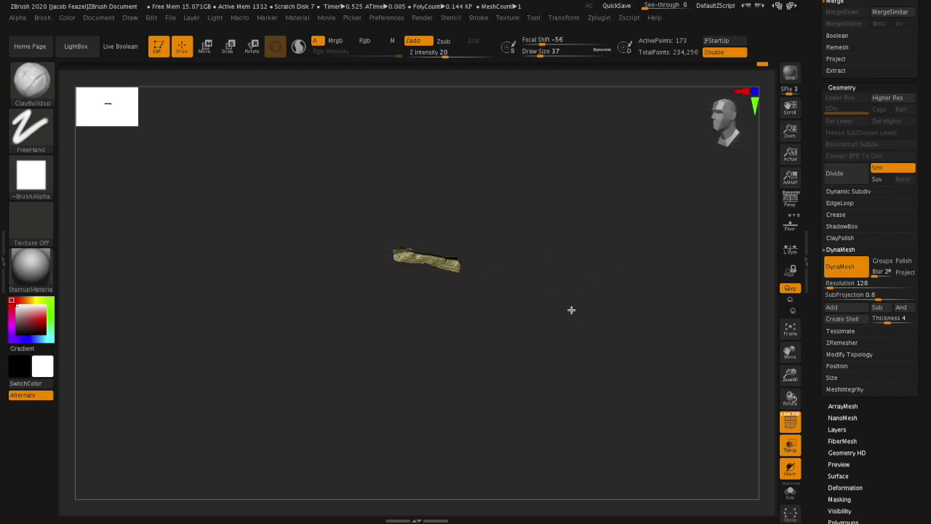
Step: Isolate three head polygroups in turn, starting with the strip near the mouth, unhiding the head between each
ctrl+shift+click(639, 235)
ctrl+shift+click(479, 301)
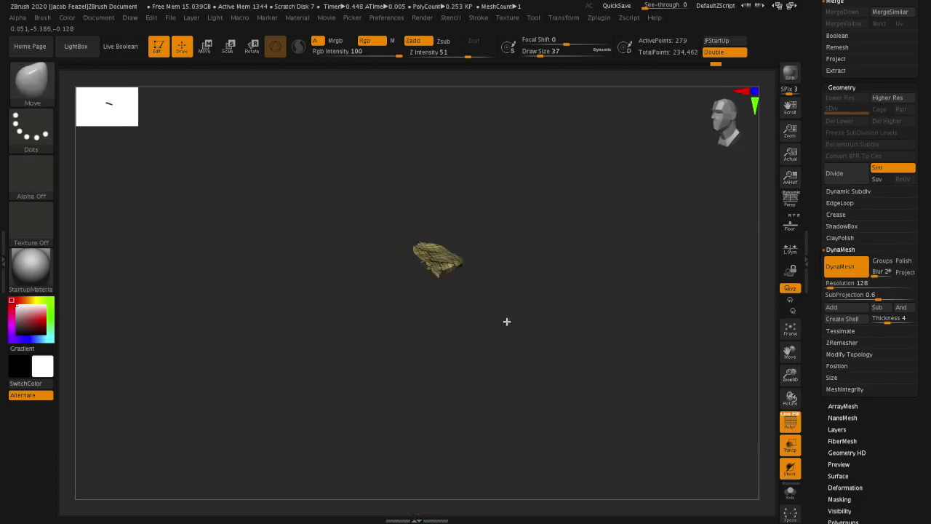
ctrl+shift+click(552, 301)
ctrl+shift+click(507, 274)
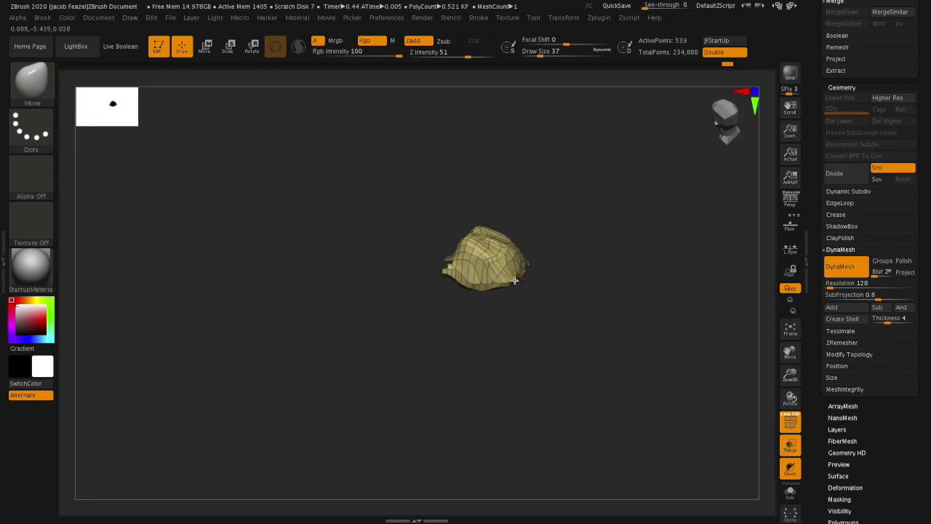
ctrl+shift+click(523, 257)
ctrl+shift+click(502, 298)
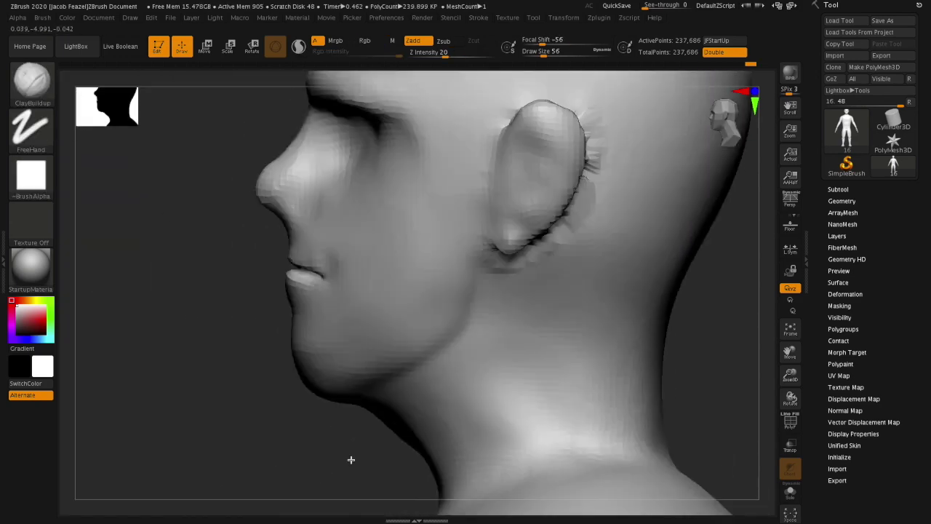
Step: Orbit the head through three-quarter, top, front, rear and profile views to check the ears and eye sockets
drag(351, 459, 646, 357)
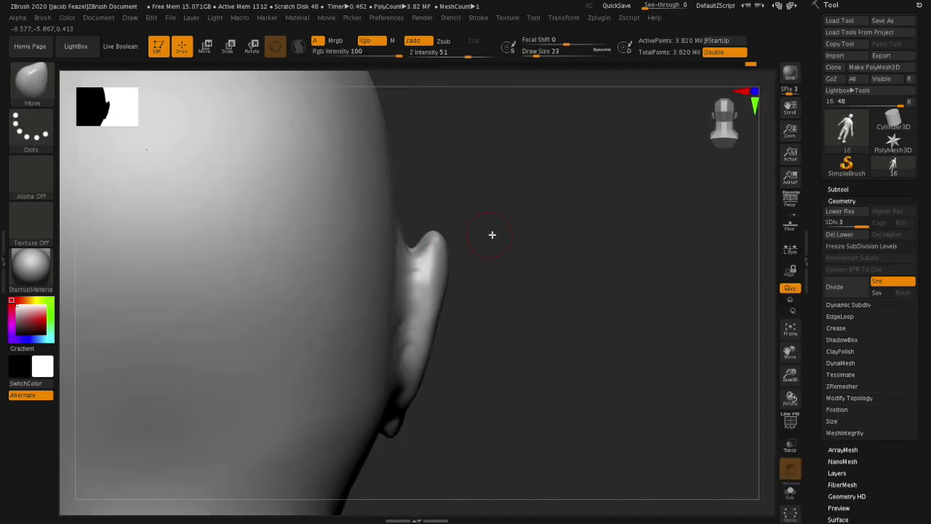
drag(492, 234, 506, 287)
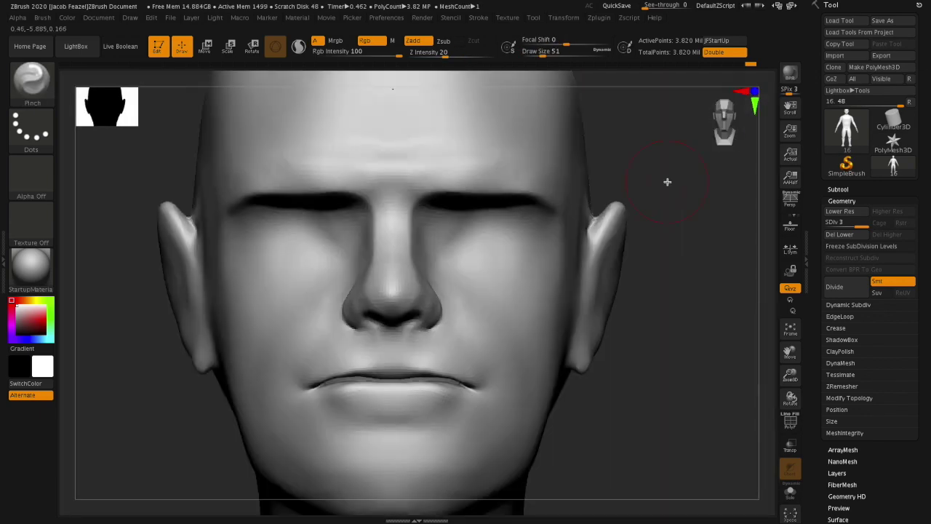
drag(668, 182, 556, 347)
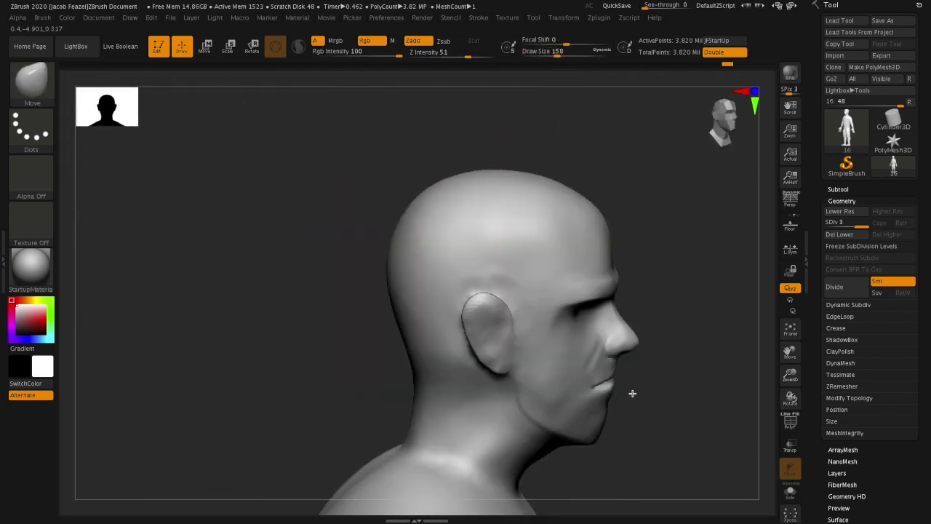
drag(496, 383, 627, 269)
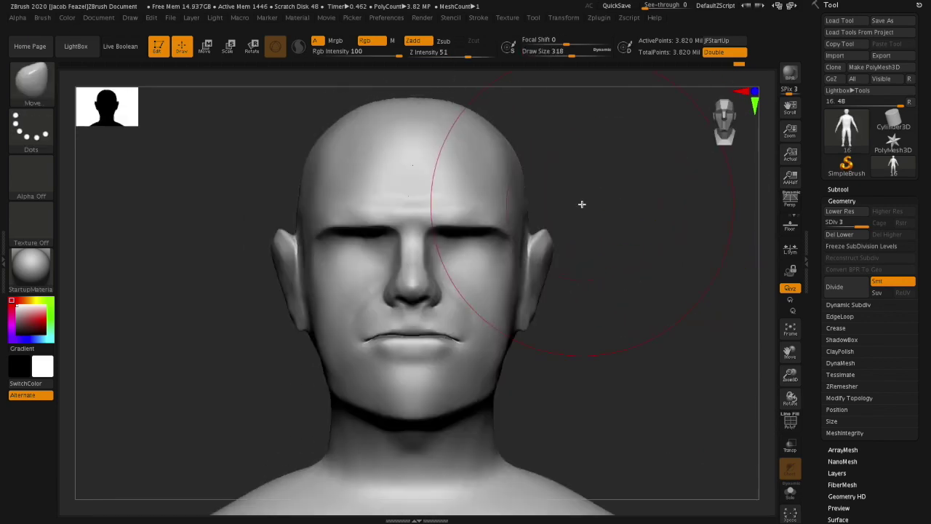
mouse_move(509, 162)
mouse_down()
mouse_move(518, 253)
mouse_move(505, 237)
mouse_up()
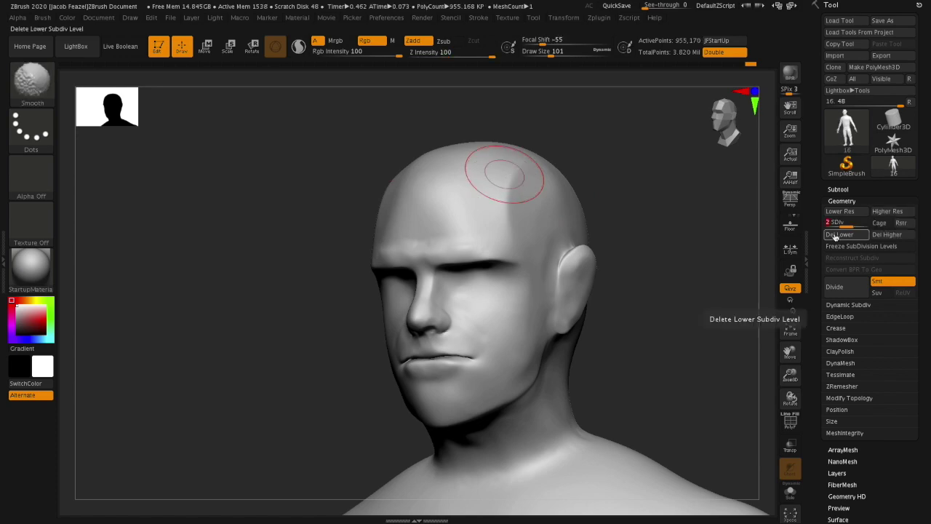
drag(735, 219, 659, 213)
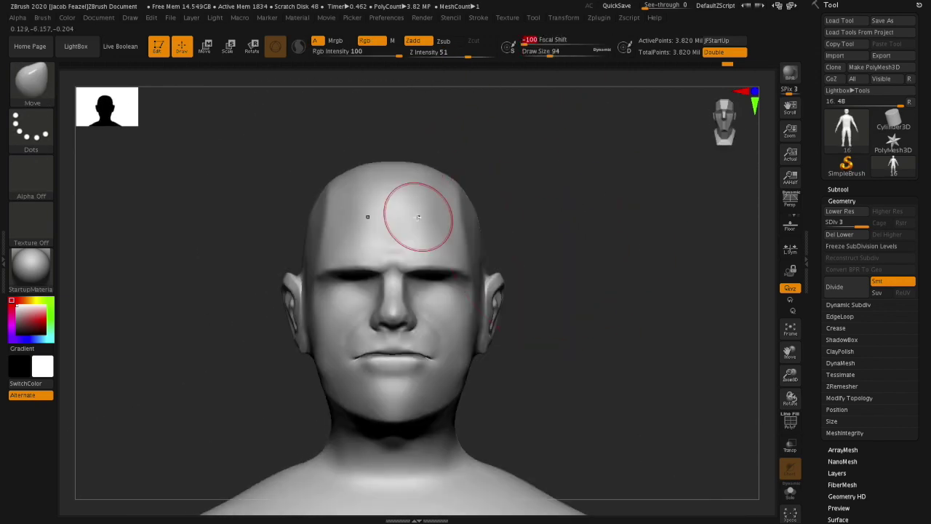
mouse_move(456, 185)
mouse_down()
mouse_move(401, 155)
mouse_move(640, 204)
mouse_move(493, 194)
mouse_up()
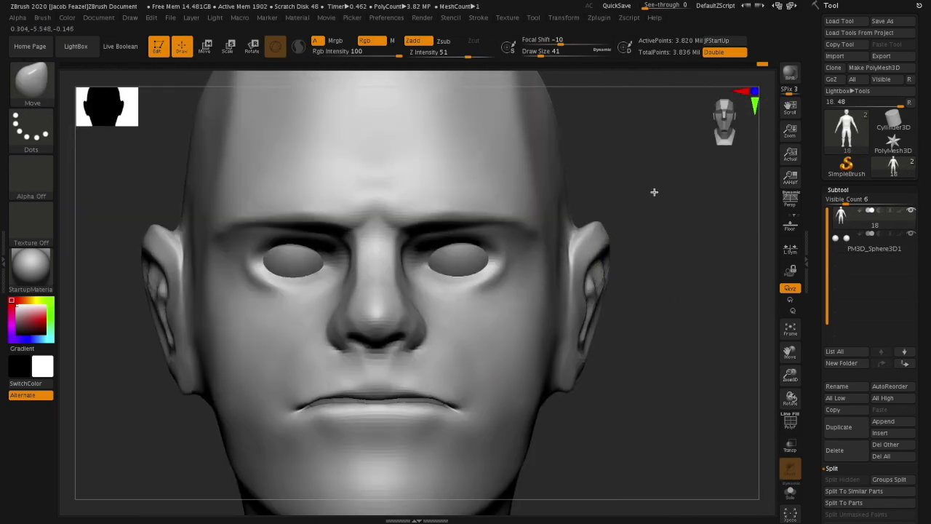
Step: Inspect the head and shoulders from three-quarter and side-profile angles, reframing it toward the right
mouse_move(671, 346)
mouse_down()
mouse_move(676, 182)
mouse_move(618, 219)
mouse_up()
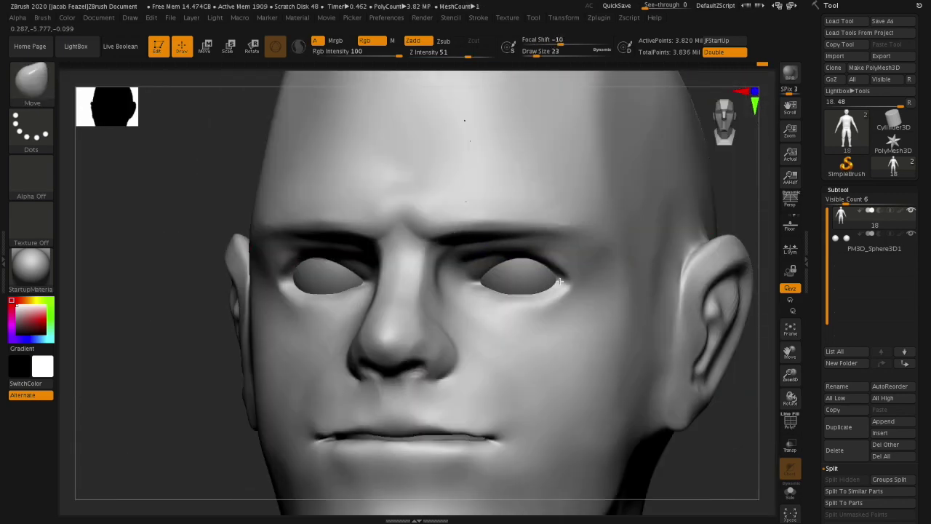
shift+drag(545, 259, 542, 270)
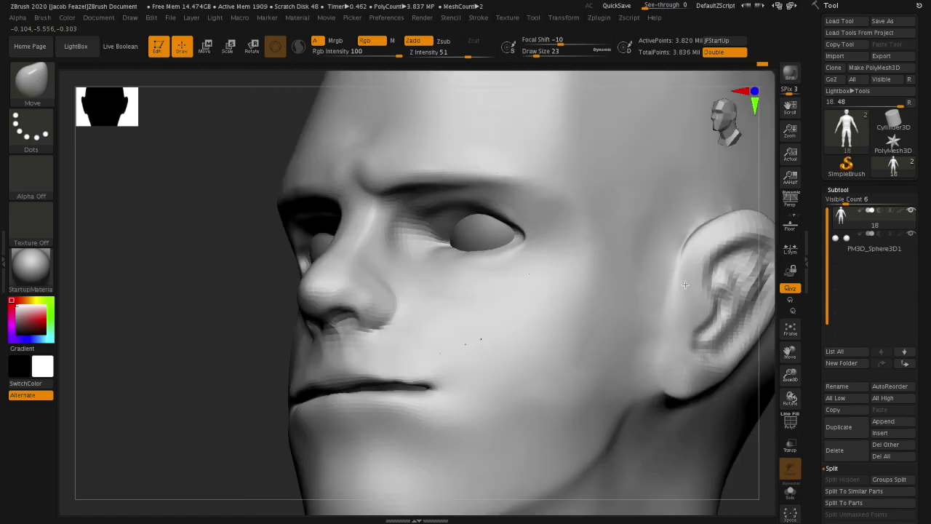
mouse_move(676, 208)
shift+mouse_down()
mouse_move(700, 182)
mouse_move(541, 318)
shift+mouse_up()
mouse_move(634, 233)
mouse_down()
mouse_move(447, 250)
mouse_move(509, 285)
mouse_move(519, 264)
mouse_move(694, 410)
mouse_move(511, 266)
mouse_move(634, 225)
mouse_up()
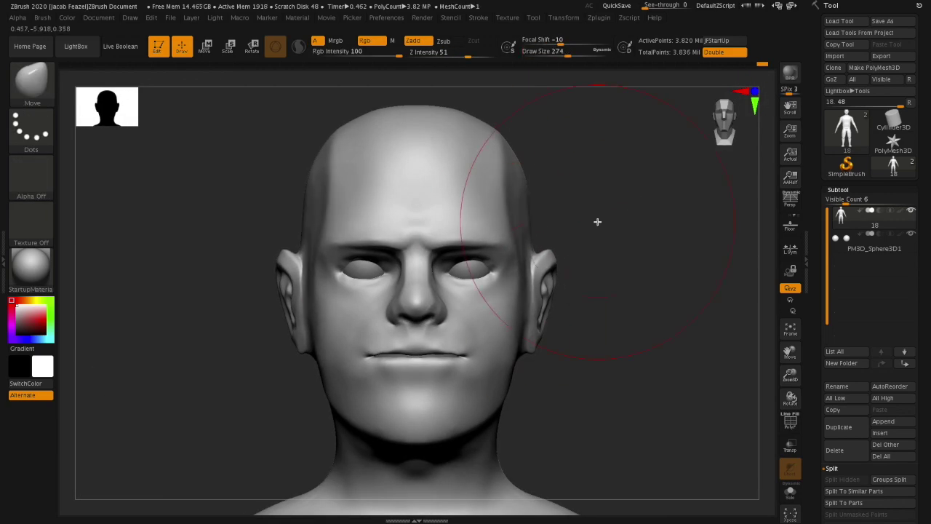
drag(591, 166, 423, 201)
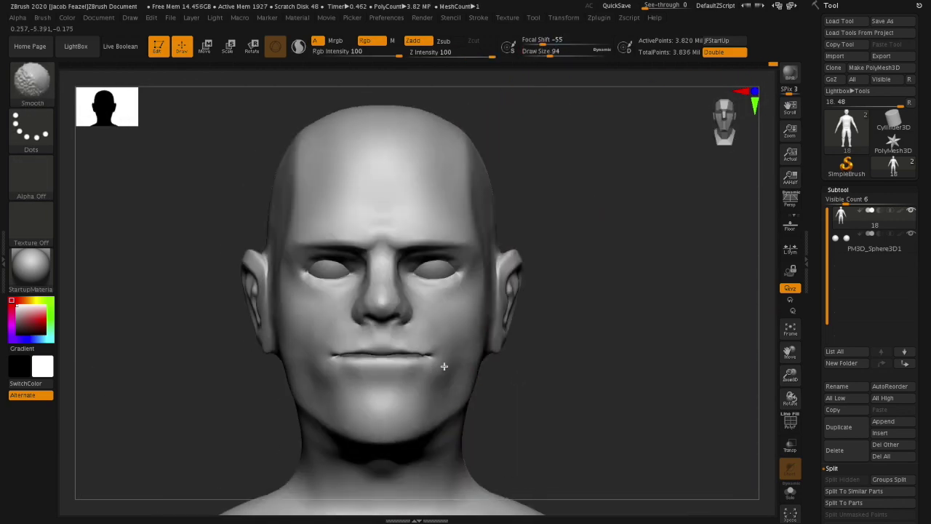
drag(433, 373, 553, 353)
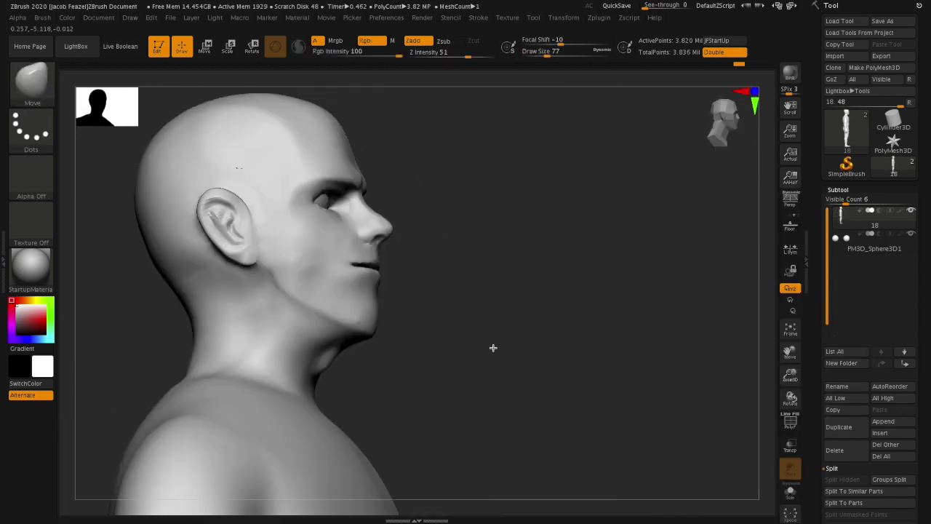
drag(493, 347, 312, 414)
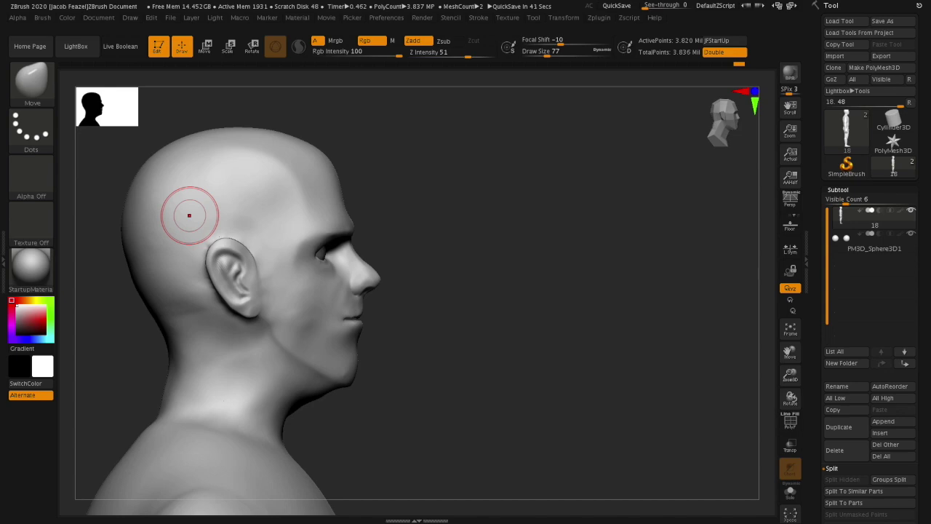
alt+drag(527, 209, 586, 206)
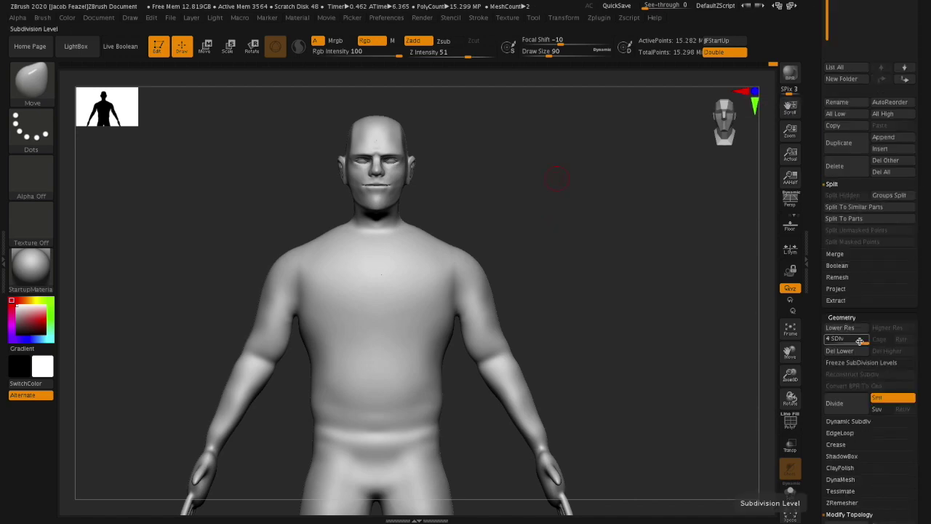
Step: Zoom toward the head and torso and orbit to a three-quarter view of the shoulders
mouse_move(592, 240)
mouse_down()
mouse_move(677, 182)
mouse_move(474, 219)
mouse_move(588, 170)
mouse_move(599, 239)
mouse_up()
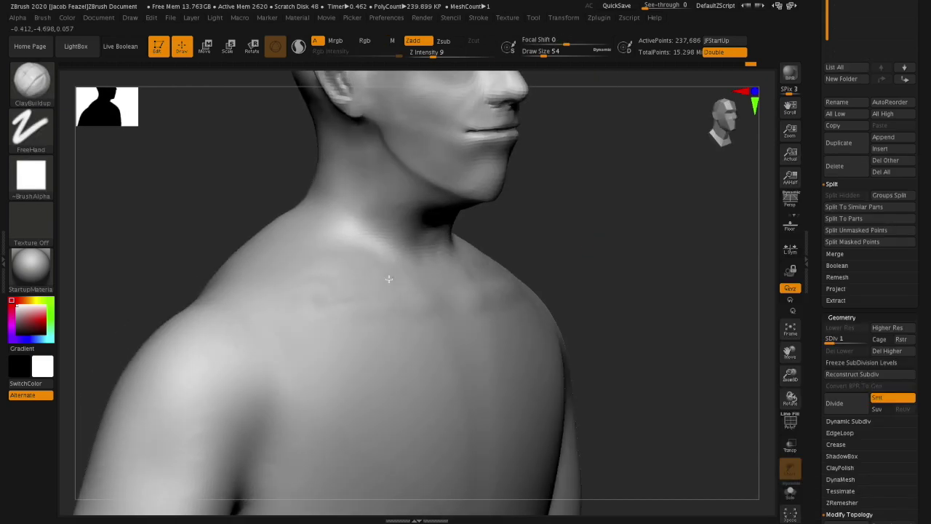
mouse_move(391, 270)
mouse_down()
mouse_move(380, 364)
mouse_move(563, 235)
mouse_move(620, 216)
mouse_move(495, 287)
mouse_up()
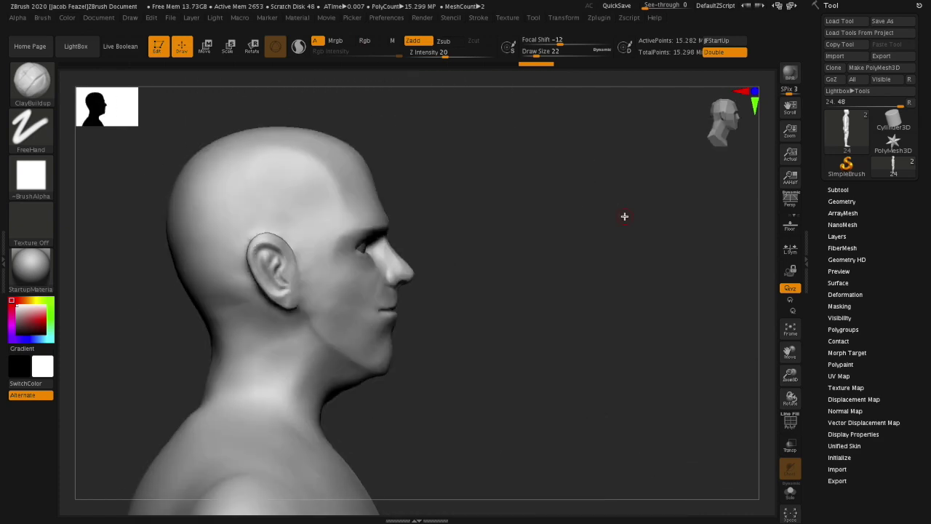
Step: Face the figure front on the upper torso, then turn the head into right profile
mouse_move(542, 308)
mouse_down()
mouse_move(625, 314)
mouse_move(548, 257)
mouse_move(80, 218)
mouse_up()
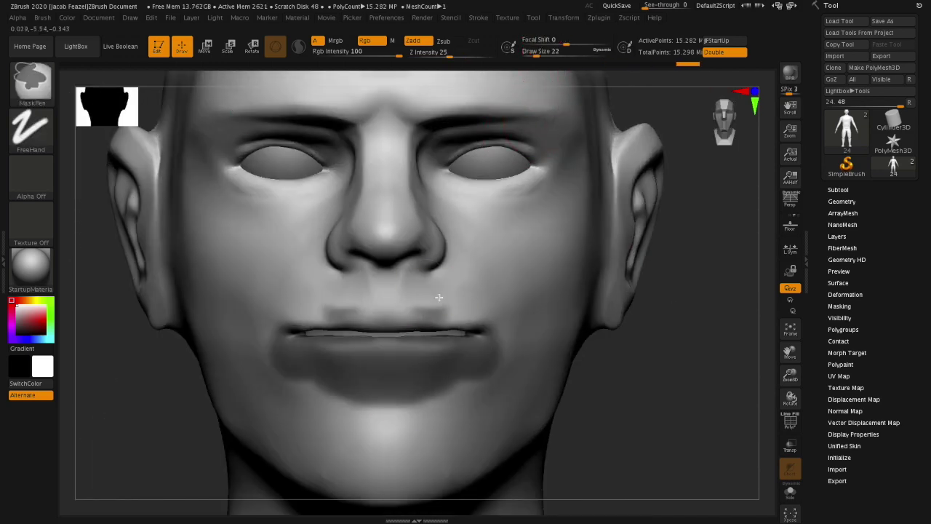
right_drag(415, 324, 542, 300)
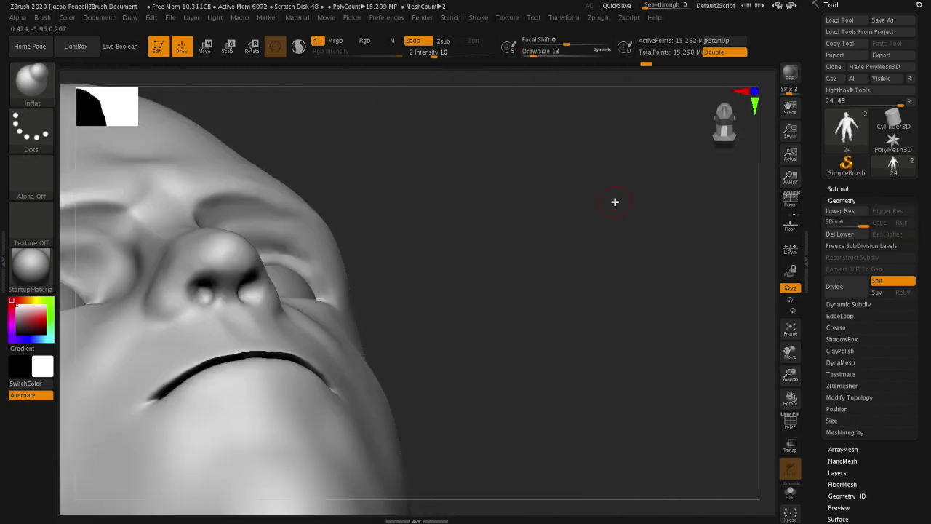
Step: Turn the head from a near-front view to face straight on
drag(615, 202, 654, 261)
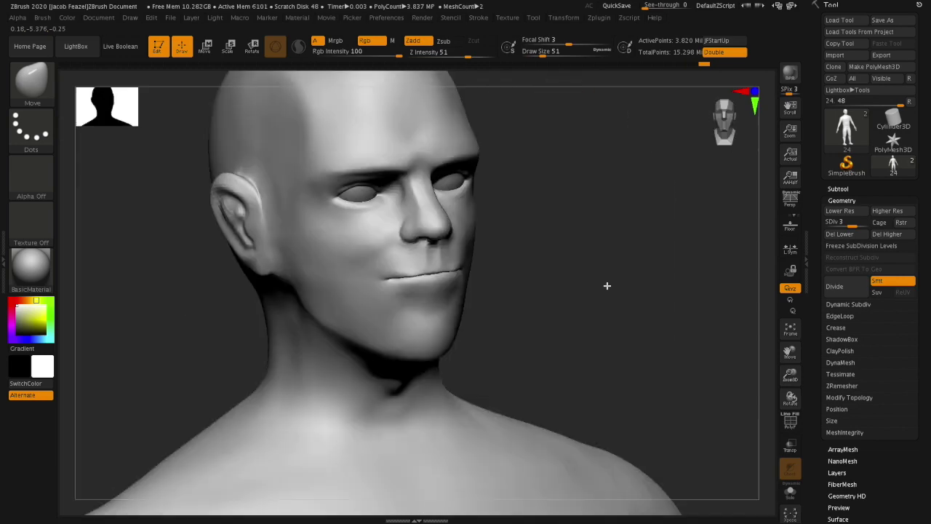
mouse_move(607, 285)
shift+mouse_down()
mouse_move(454, 278)
mouse_move(576, 320)
shift+mouse_up()
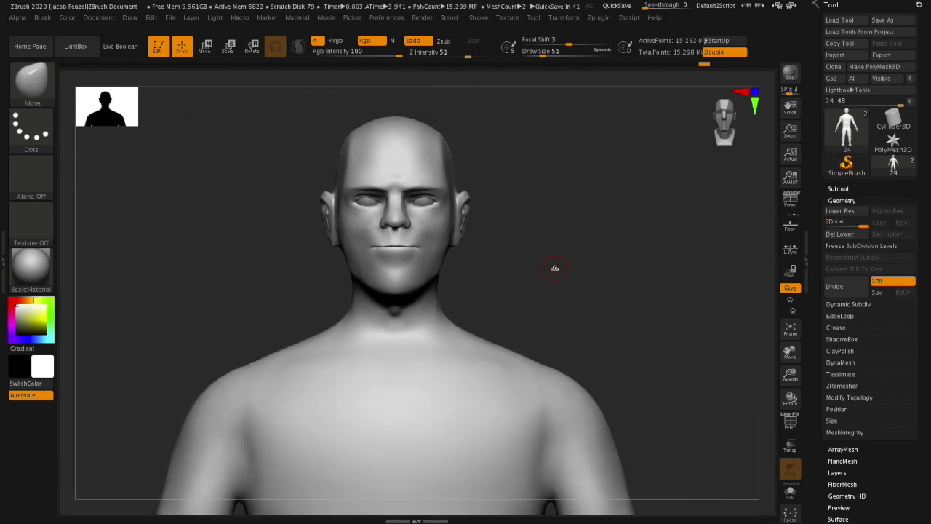
Step: Check the head, drop one subdivision level and save the tool as 25.ztl
drag(554, 269, 574, 206)
click(841, 210)
mouse_move(539, 254)
mouse_down()
mouse_move(589, 223)
mouse_move(520, 210)
mouse_up()
key(f)
key(ctrl+s)
text(25.ztl)
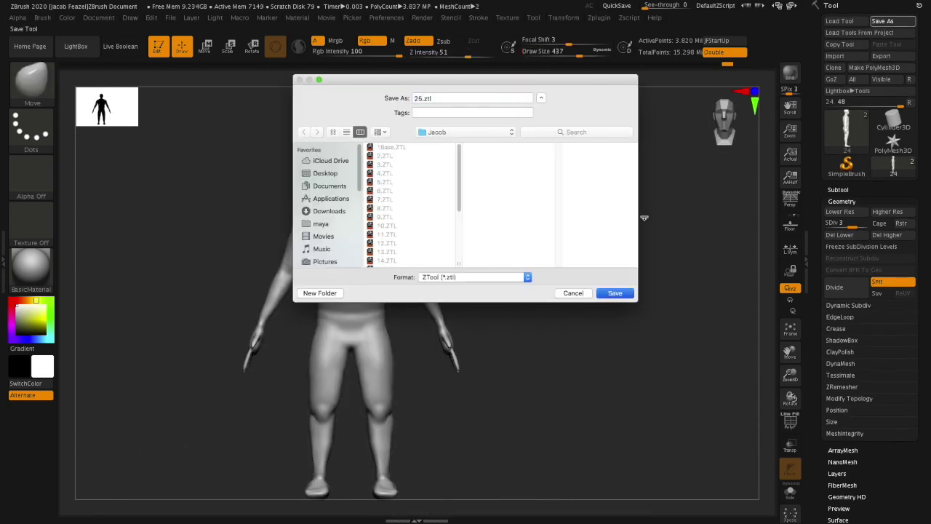
key(Return)
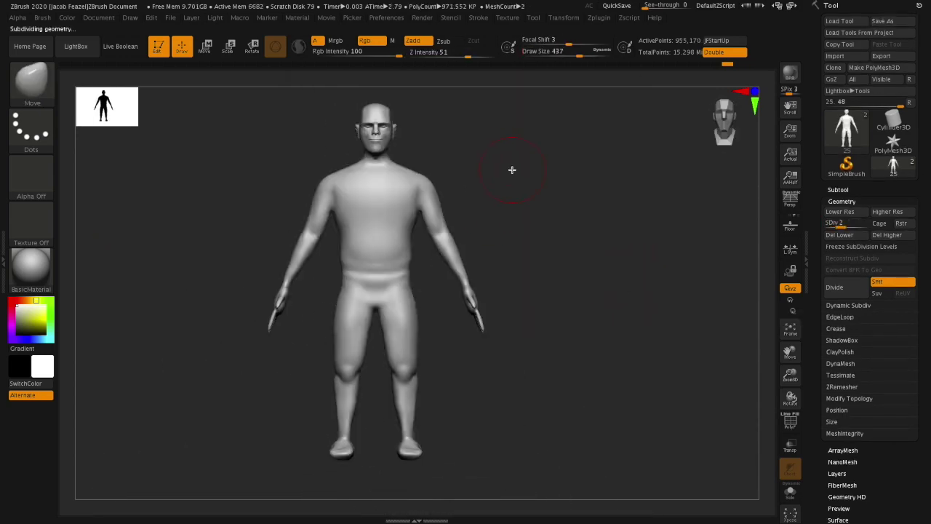
Step: Step down to subdivision level 1 and switch to the ClayBuildup brush
key(shift+d)
alt+drag(530, 191, 501, 235)
mouse_move(501, 235)
right_down()
mouse_move(454, 270)
mouse_move(571, 168)
mouse_move(358, 293)
mouse_move(592, 177)
mouse_move(376, 336)
mouse_move(547, 316)
mouse_move(475, 390)
mouse_move(381, 318)
mouse_move(574, 206)
mouse_move(650, 252)
mouse_move(534, 85)
mouse_move(452, 385)
mouse_move(446, 249)
right_up()
key(b)
key(c)
key(b)
key(b)
Step: Review the knees and feet at SDiv 1, then save the tool as a new numbered file
click(515, 278)
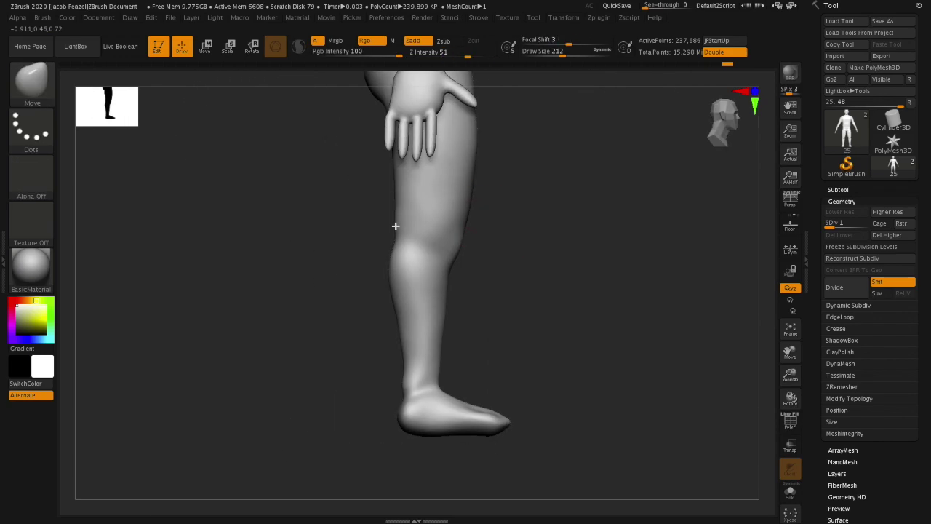
mouse_move(583, 256)
alt+right_down()
mouse_move(509, 291)
mouse_move(505, 312)
mouse_move(511, 260)
mouse_move(557, 281)
alt+right_up()
key(f)
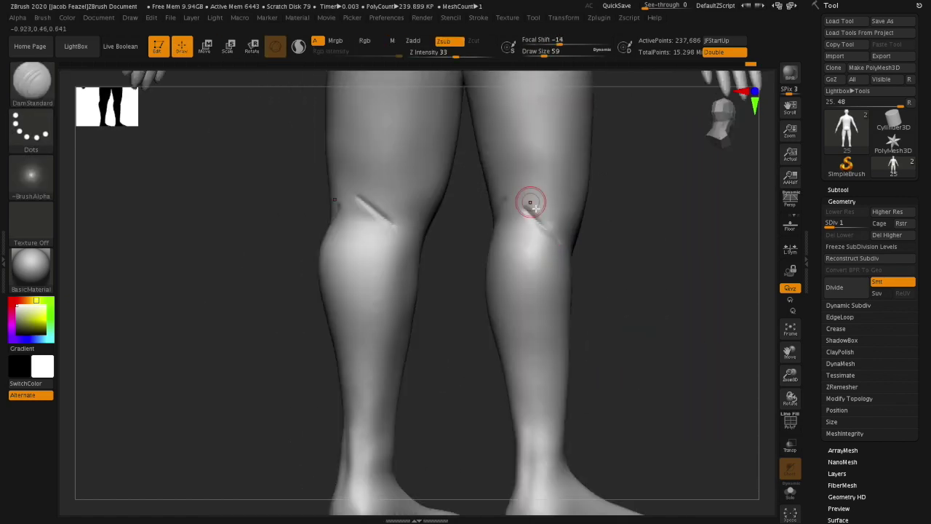
click(892, 21)
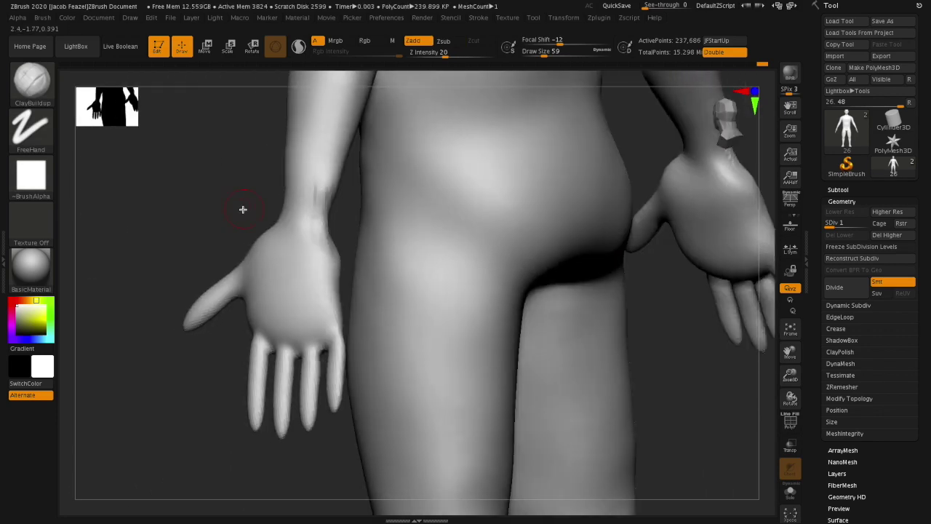
Step: Build up skin and knuckle detail on the back of the hand with ClayBuildup, checking it from the side
drag(322, 315, 305, 237)
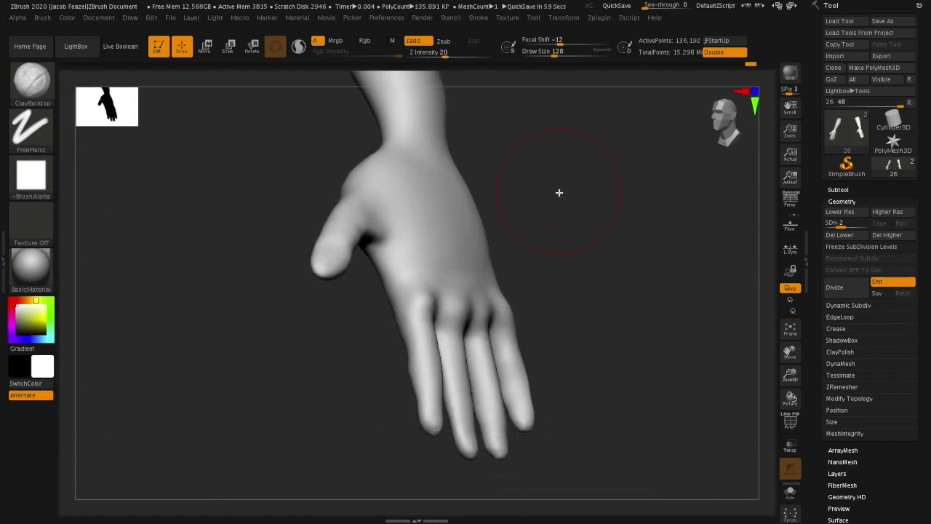
drag(568, 247, 606, 200)
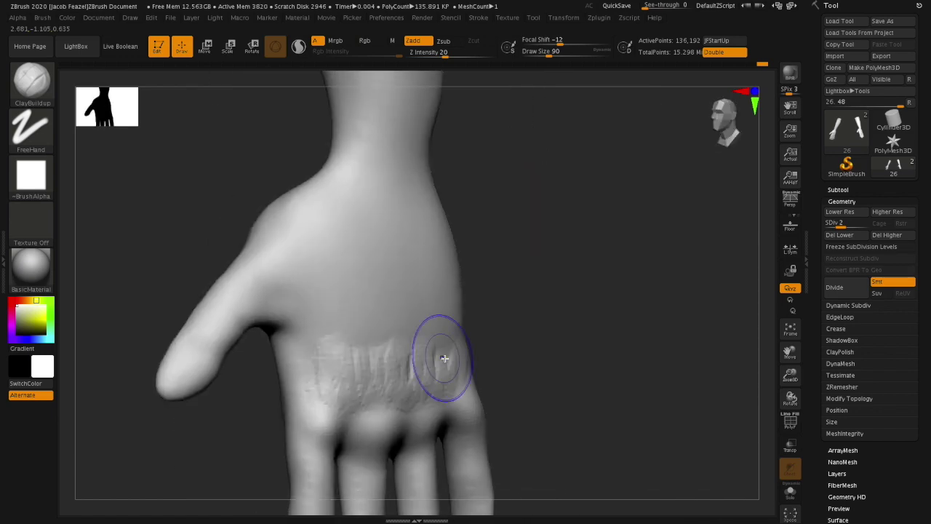
drag(356, 364, 583, 263)
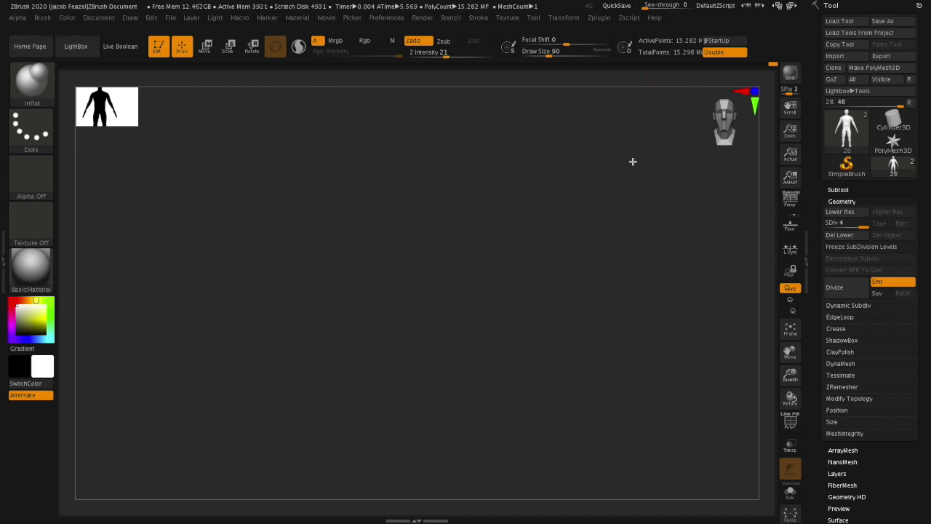
Step: Delete the body's lower subdivision levels and mask the chest and shoulders for the shirt
click(837, 235)
ctrl+drag(349, 189, 376, 167)
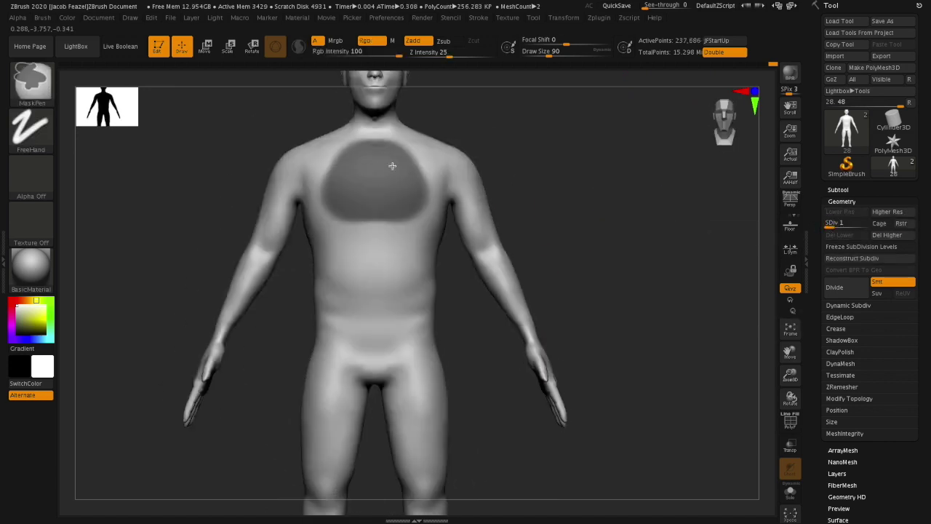
drag(393, 200, 446, 165)
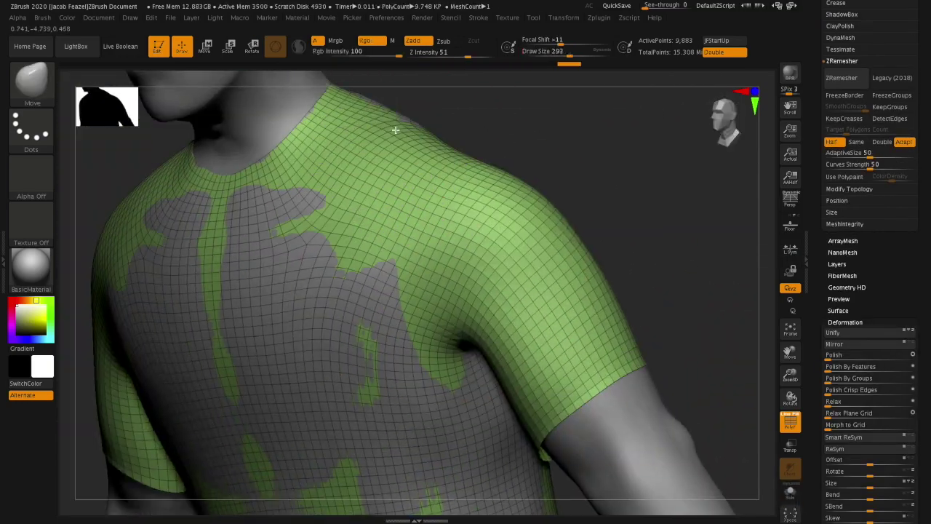
Step: Inspect the extracted T-shirt around the torso and frame the full figure front-on
mouse_move(395, 129)
mouse_down()
mouse_move(611, 121)
mouse_move(416, 328)
mouse_move(557, 337)
mouse_move(485, 294)
mouse_move(517, 264)
mouse_up()
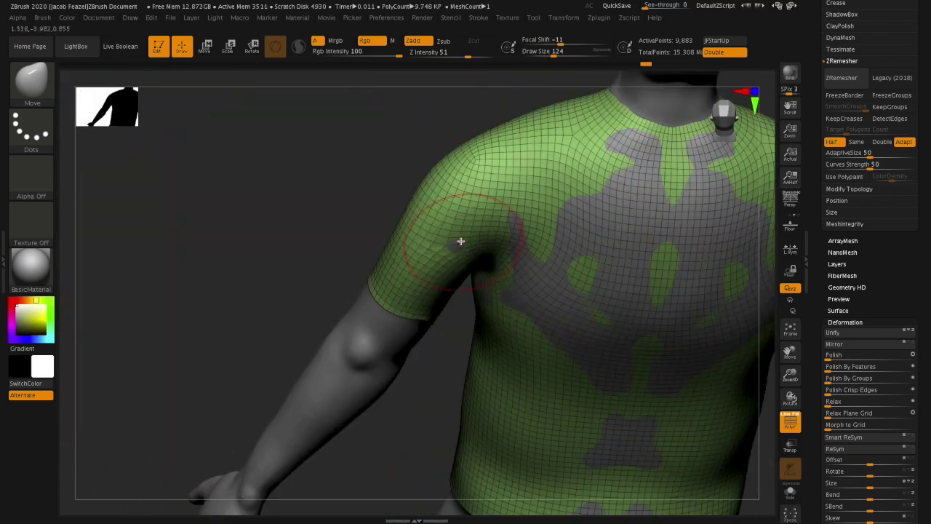
mouse_move(460, 241)
mouse_down()
mouse_move(463, 332)
mouse_move(547, 239)
mouse_move(332, 388)
mouse_up()
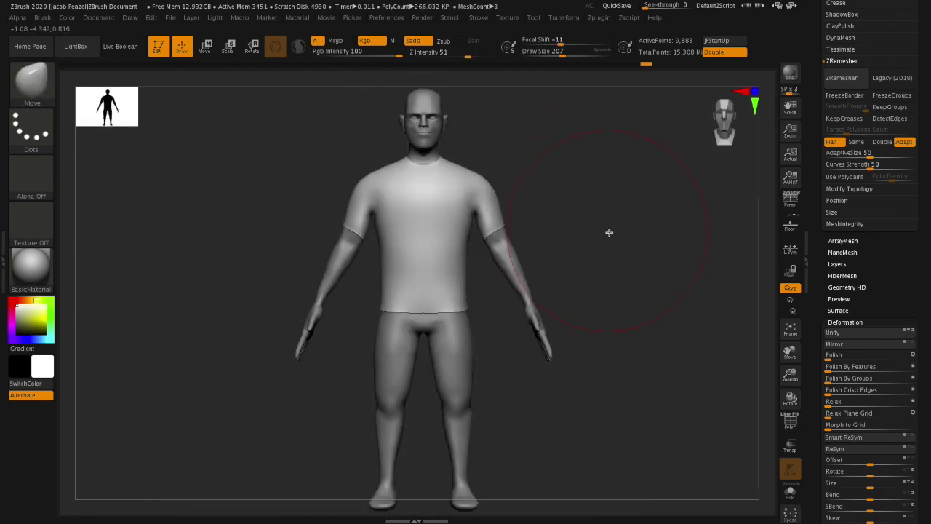
mouse_move(647, 255)
mouse_down()
mouse_move(536, 129)
mouse_move(489, 383)
mouse_up()
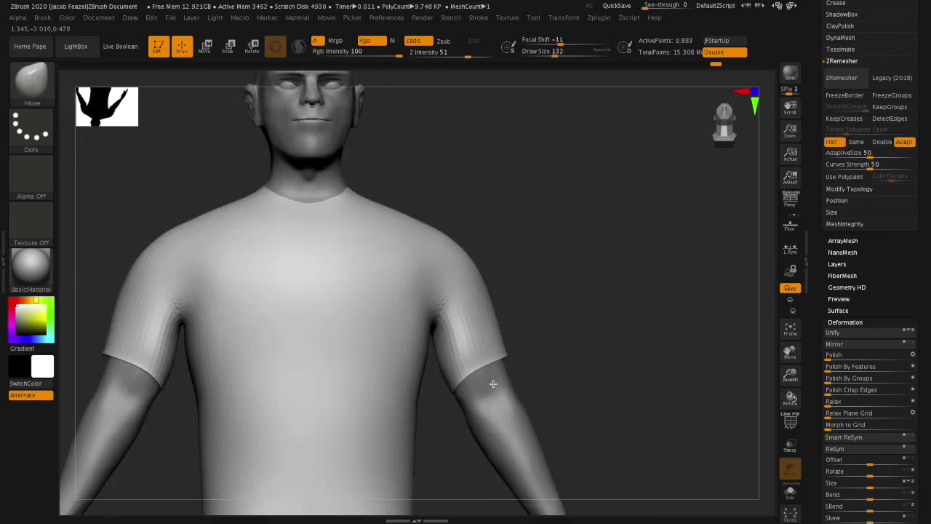
key(f)
key(m)
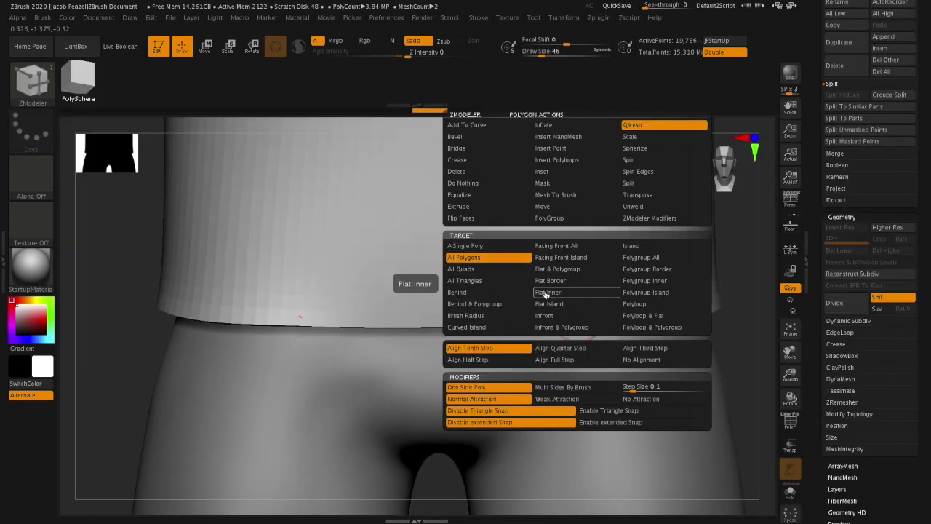
Step: Dismiss the open popup and save the project with Ctrl+S
click(545, 293)
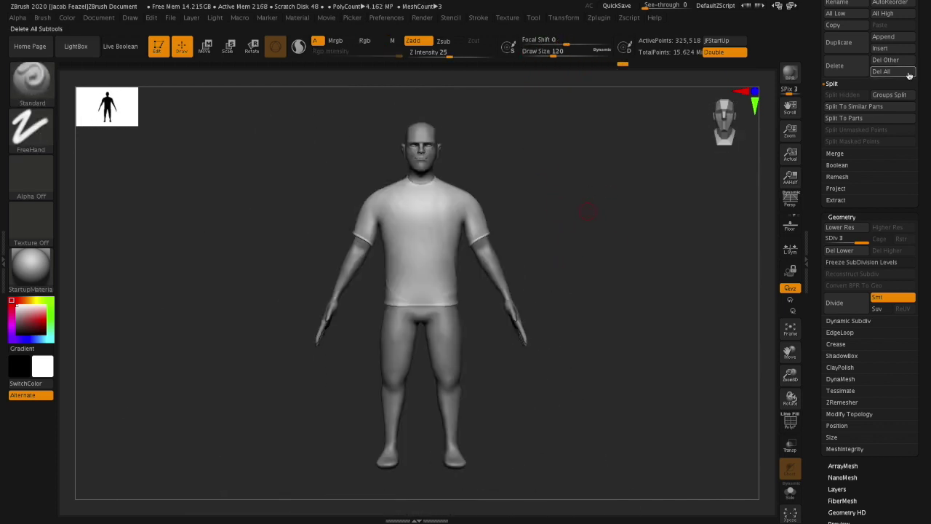
key(ctrl+s)
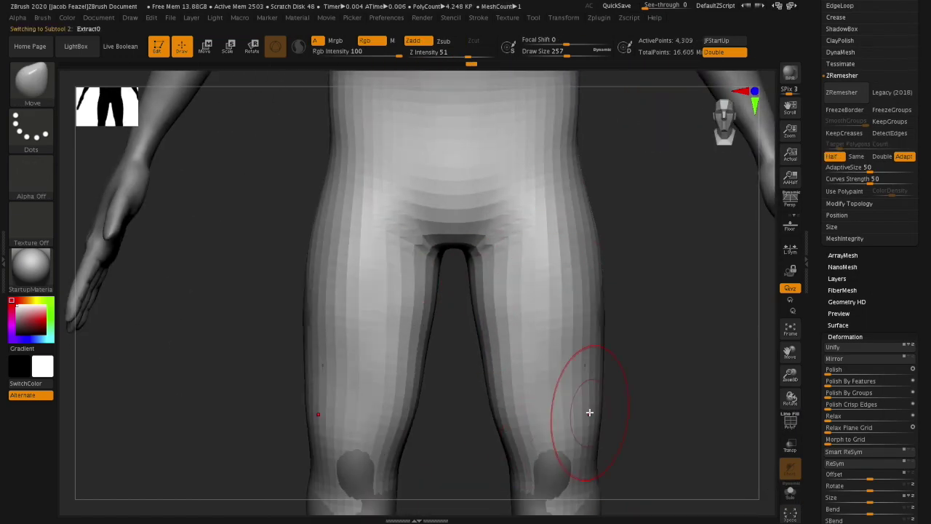
Step: Review the extracted pants around the legs and waist, then add a subdivision level
mouse_move(589, 412)
mouse_down()
mouse_move(607, 312)
mouse_move(732, 349)
mouse_move(634, 313)
mouse_up()
drag(659, 252, 609, 350)
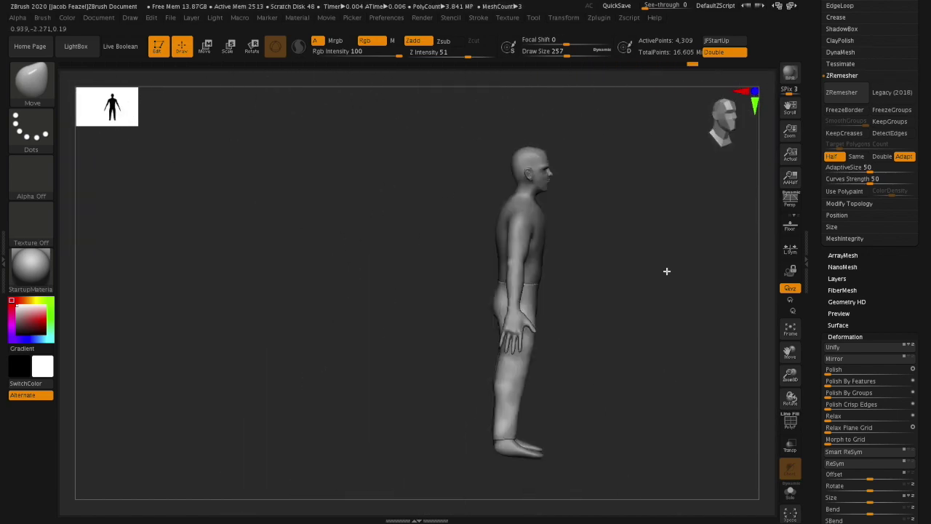
mouse_move(639, 390)
mouse_down()
mouse_move(555, 368)
mouse_move(639, 351)
mouse_up()
drag(915, 79, 902, 231)
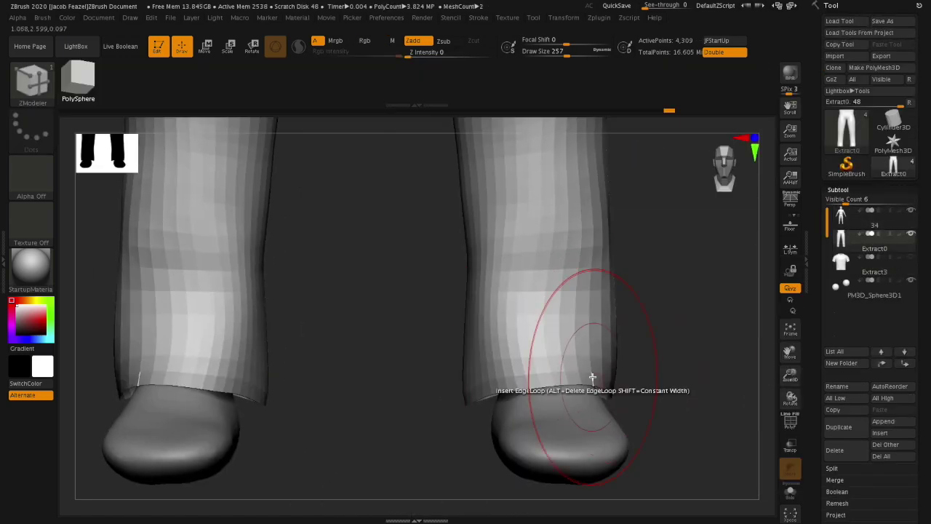
mouse_move(592, 385)
mouse_down()
mouse_move(686, 249)
mouse_move(657, 445)
mouse_move(706, 335)
mouse_move(461, 385)
mouse_move(650, 430)
mouse_move(576, 385)
mouse_move(509, 422)
mouse_up()
key(f)
scroll(848, 368, down, 5)
click(848, 369)
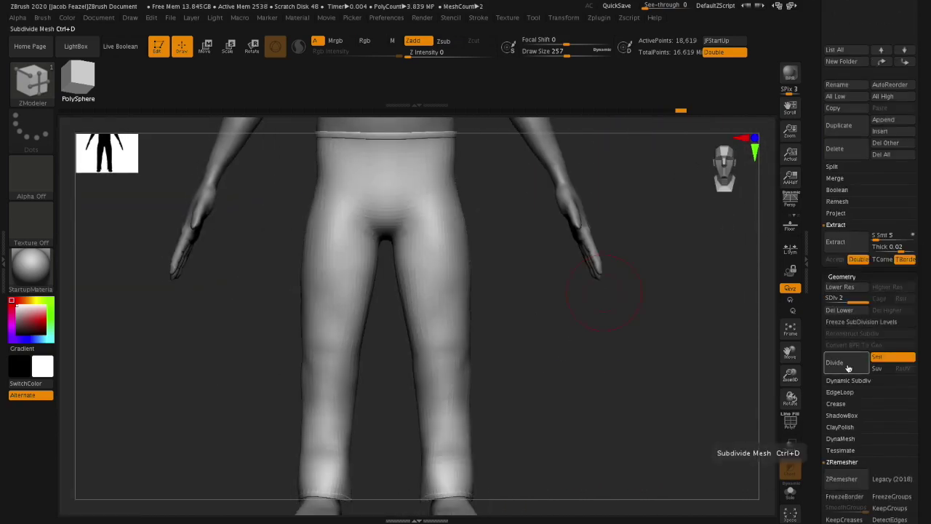
Step: Drop the pants to their lowest level, isolate them, and subdivide them to level 4
mouse_move(584, 353)
mouse_down()
mouse_move(528, 358)
mouse_move(547, 285)
mouse_move(572, 316)
mouse_move(588, 282)
mouse_up()
key(shift+d)
key(shift+d)
key(ctrl+d)
mouse_move(436, 293)
mouse_down()
mouse_move(519, 333)
mouse_move(619, 320)
mouse_move(628, 257)
mouse_up()
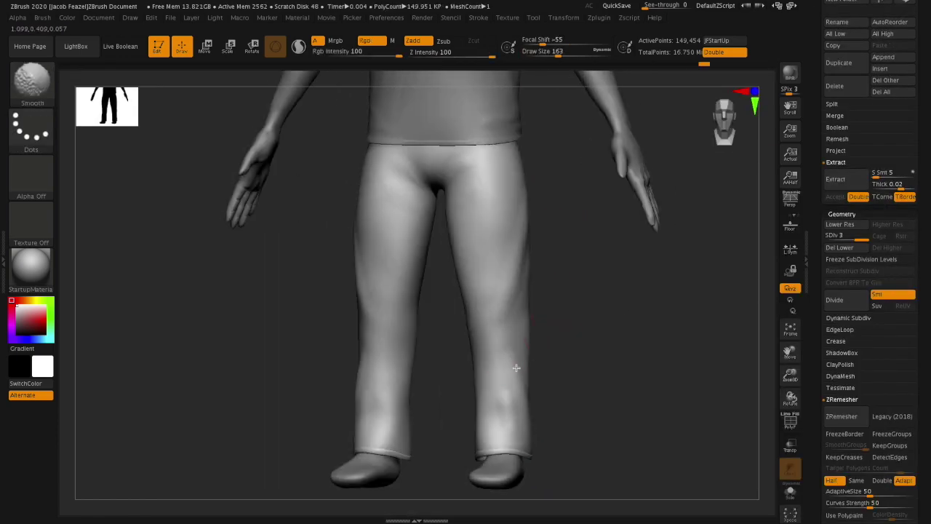
mouse_move(396, 233)
right_down()
mouse_move(541, 385)
mouse_move(667, 322)
mouse_move(625, 332)
right_up()
mouse_move(430, 231)
right_down()
mouse_move(526, 291)
mouse_move(408, 308)
mouse_move(460, 219)
mouse_move(381, 322)
mouse_move(461, 390)
mouse_move(674, 248)
mouse_move(601, 328)
mouse_move(476, 252)
mouse_move(532, 345)
right_up()
key(ctrl+d)
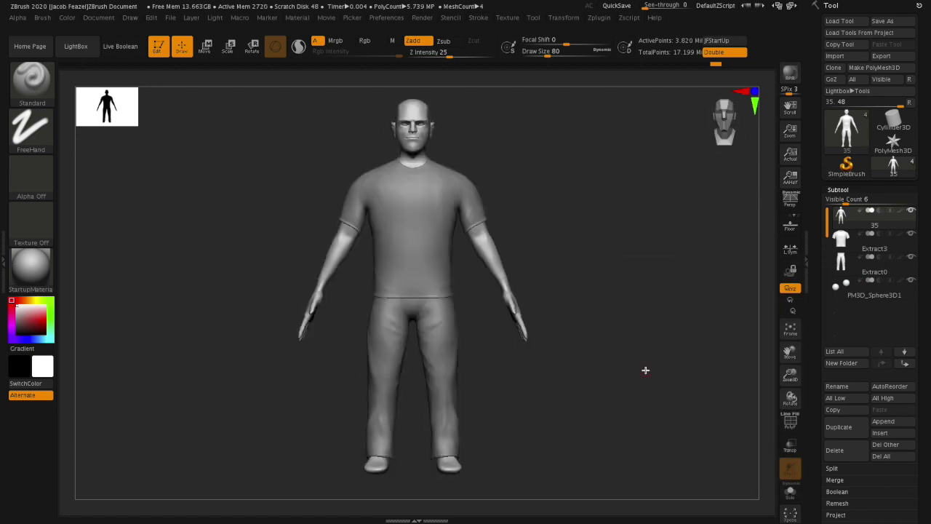
Step: Extract the masked feet as a shoe subtool and frame the two shoes
right_drag(645, 370, 727, 313)
right_drag(655, 377, 525, 381)
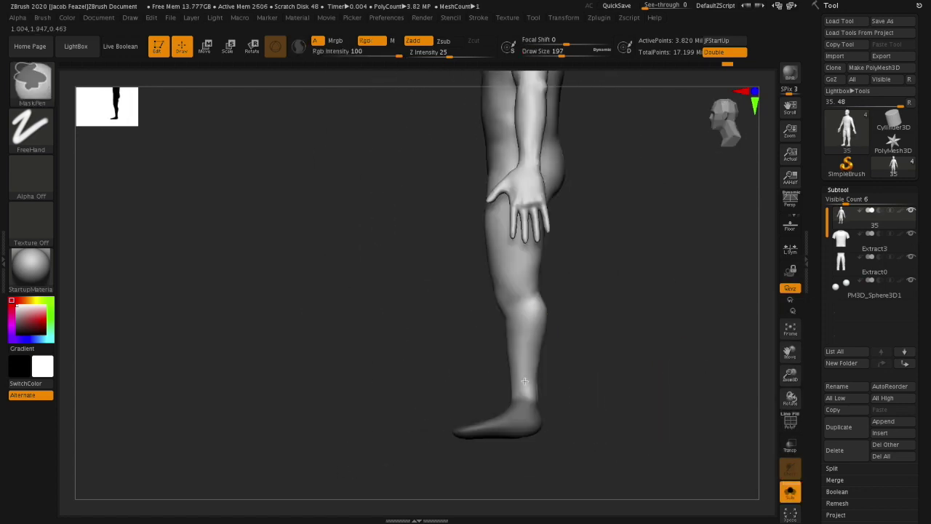
click(842, 307)
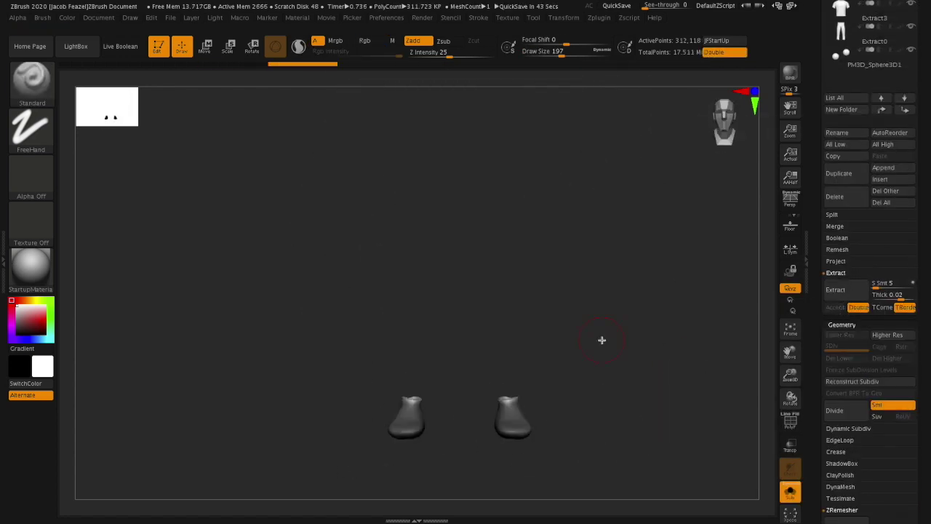
key(f)
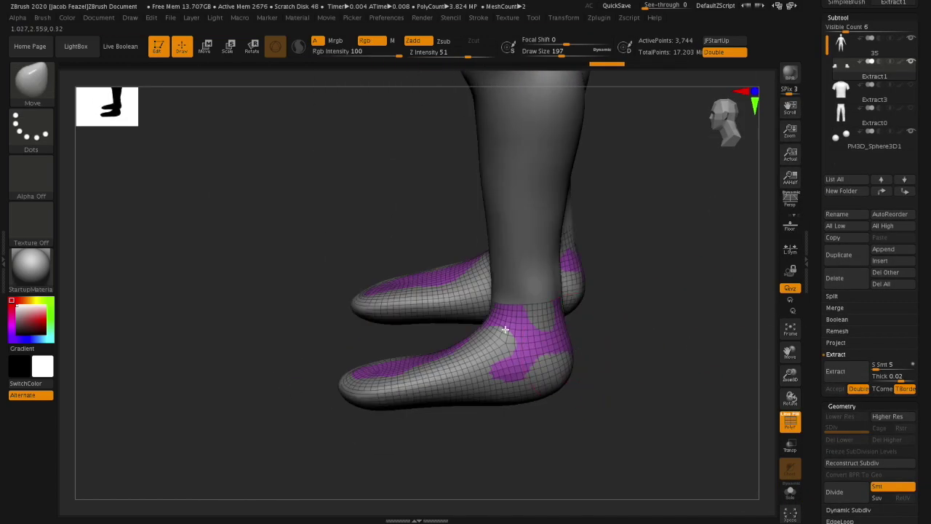
mouse_move(505, 329)
mouse_down()
mouse_move(384, 410)
mouse_move(431, 339)
mouse_move(514, 401)
mouse_move(430, 387)
mouse_move(545, 437)
mouse_up()
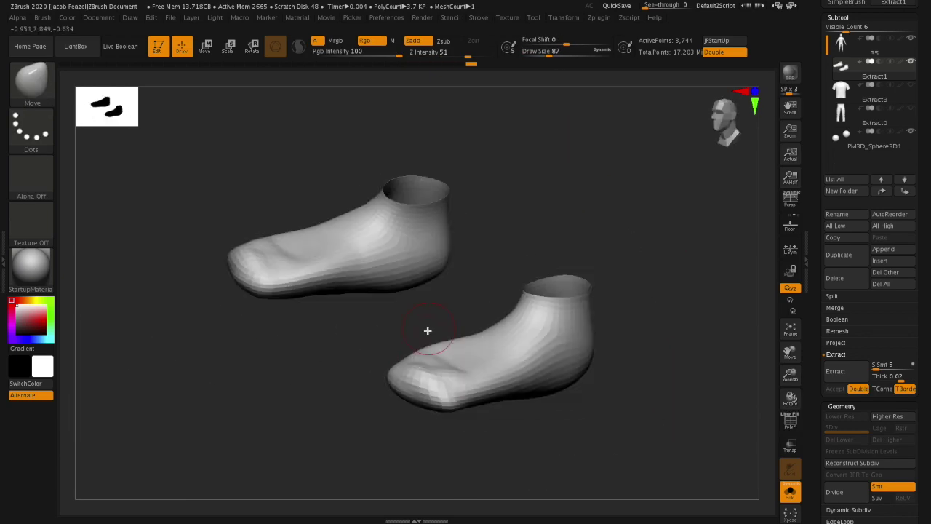
Step: Orbit to a side view of one shoe to inspect the accessory area
mouse_move(520, 340)
mouse_down()
mouse_move(374, 374)
mouse_move(482, 318)
mouse_move(563, 342)
mouse_up()
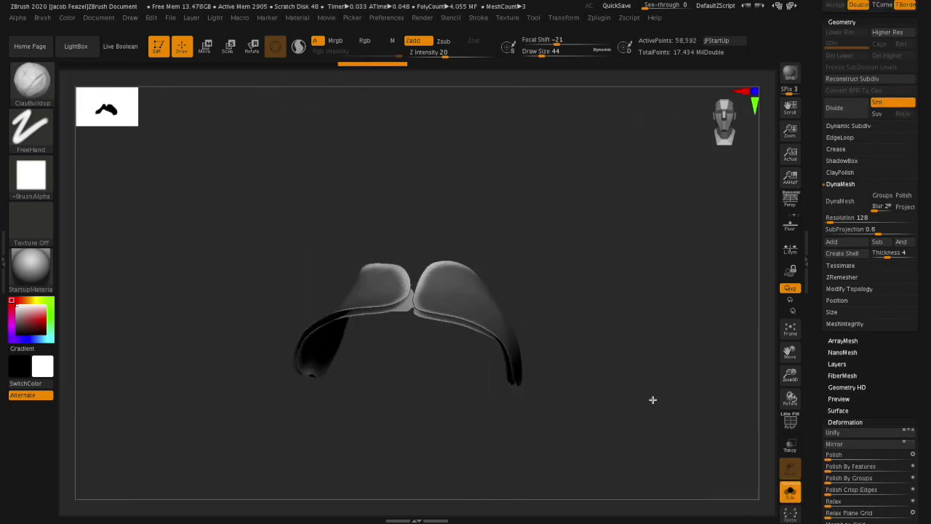
Step: Separate the accessory into its own subtool, Extract4, with Split To Parts
click(872, 107)
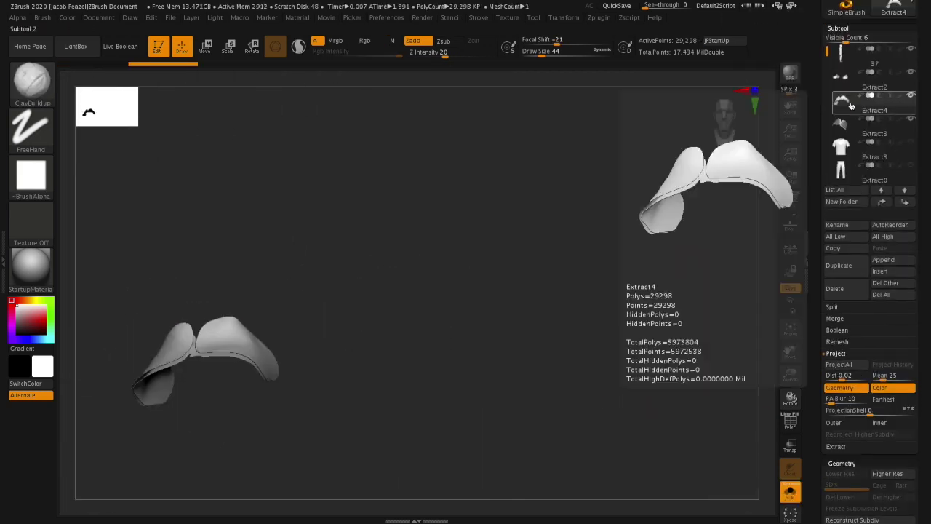